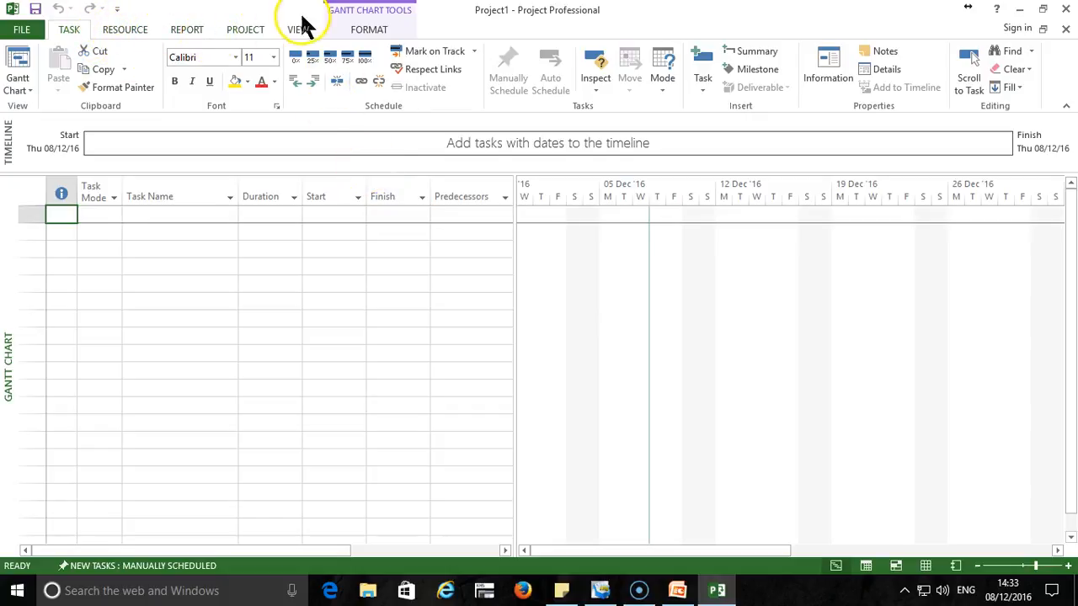
Step: Create a new base calendar named "Renovation" in the project's working time settings
click(244, 31)
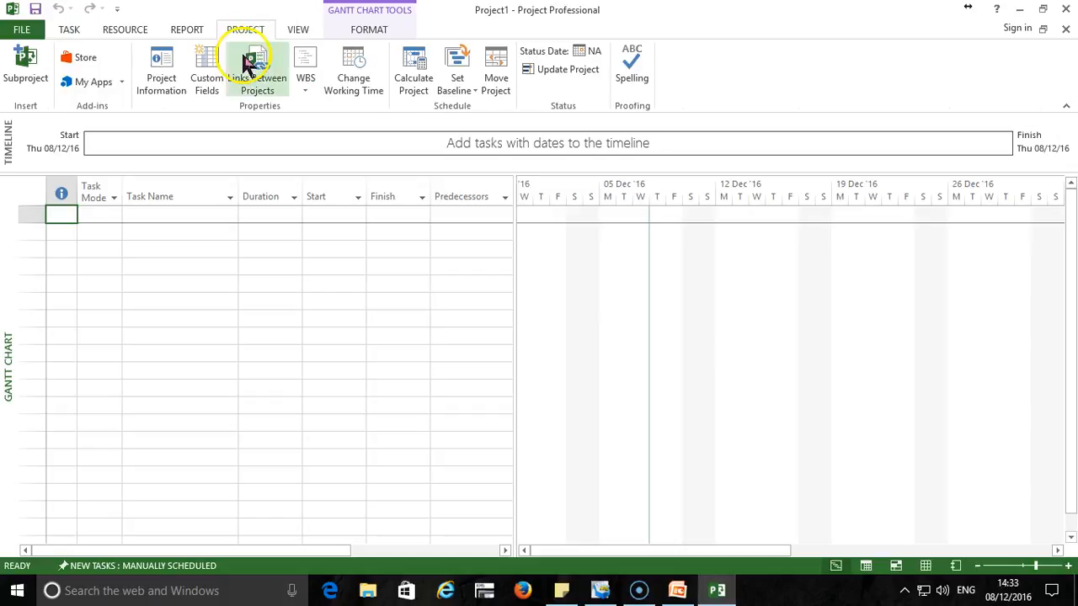
click(362, 78)
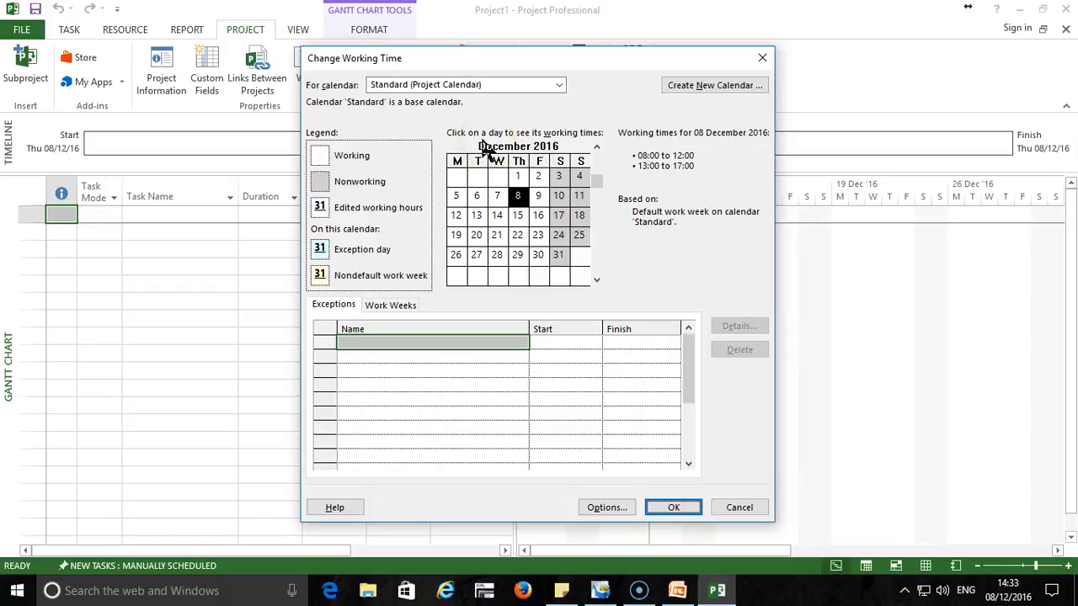
click(705, 84)
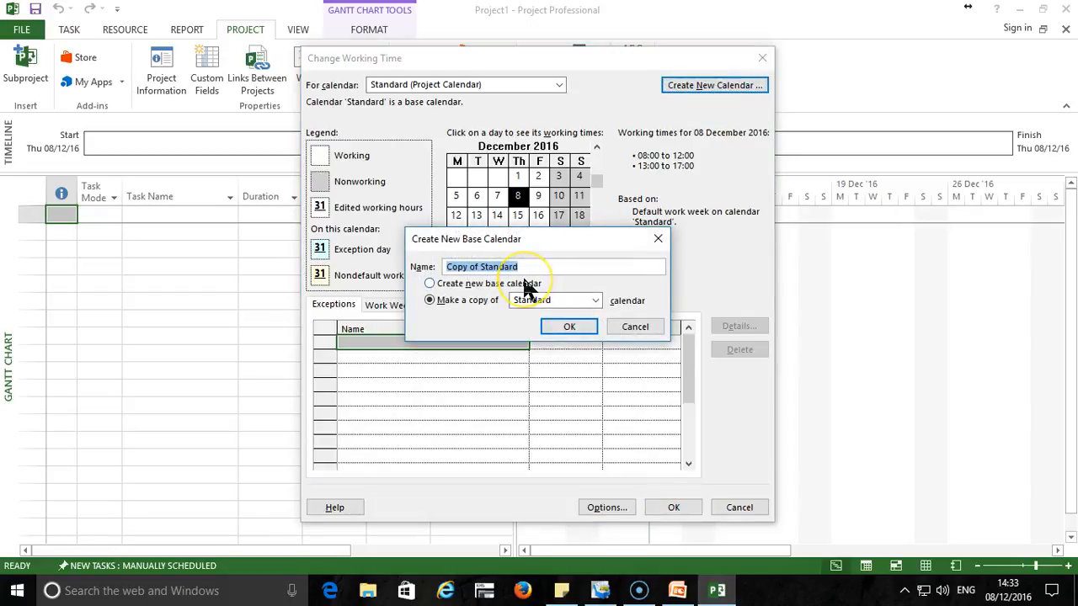
text(Re)
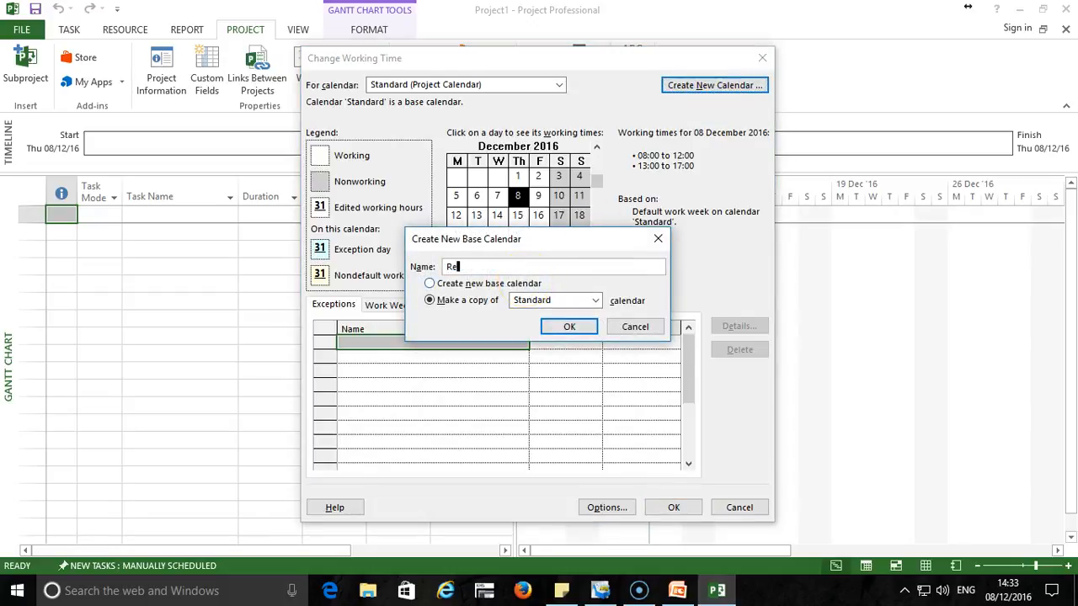
text(novation)
click(430, 283)
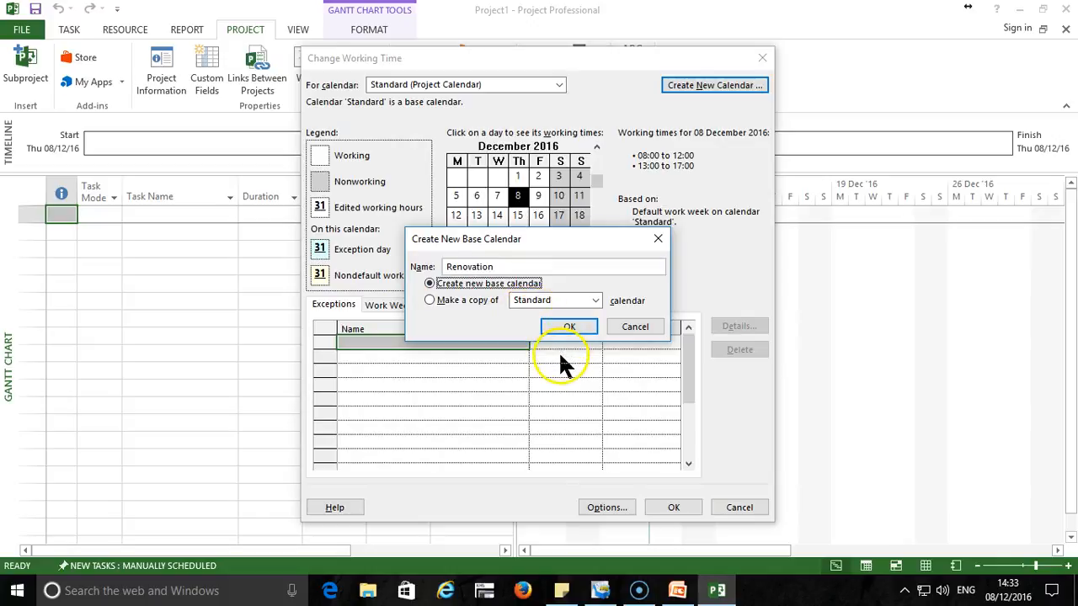
click(565, 328)
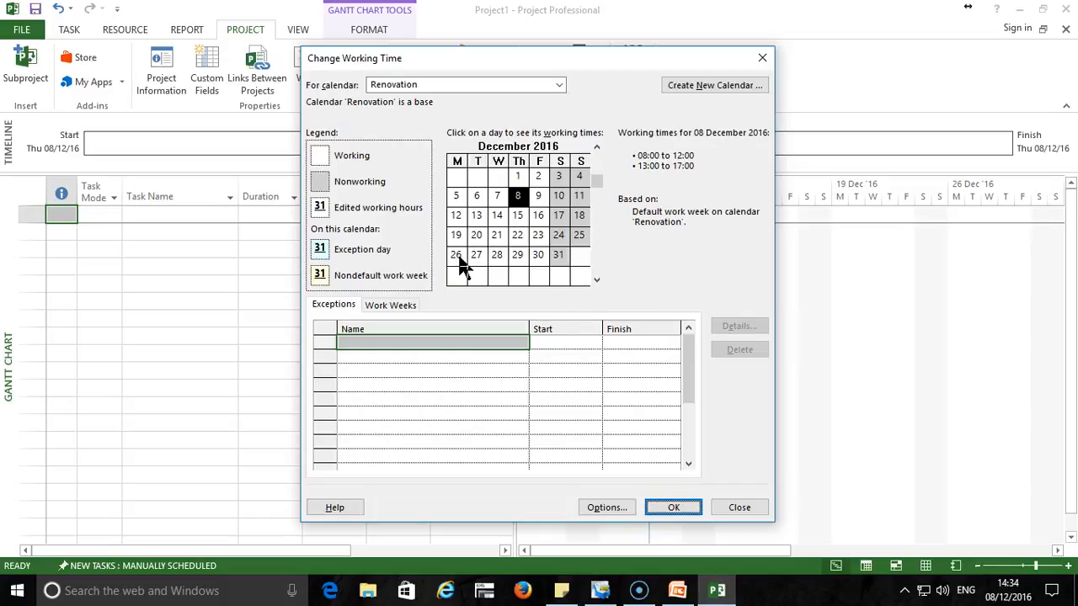
Step: Add an exception named "Independance day" to the Renovation calendar
click(411, 344)
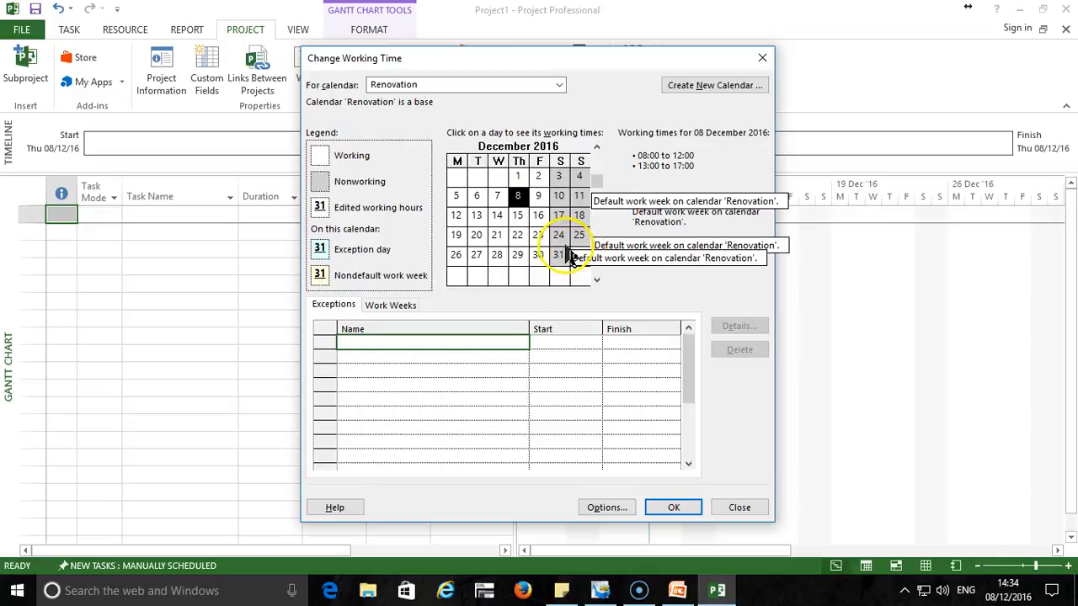
click(369, 344)
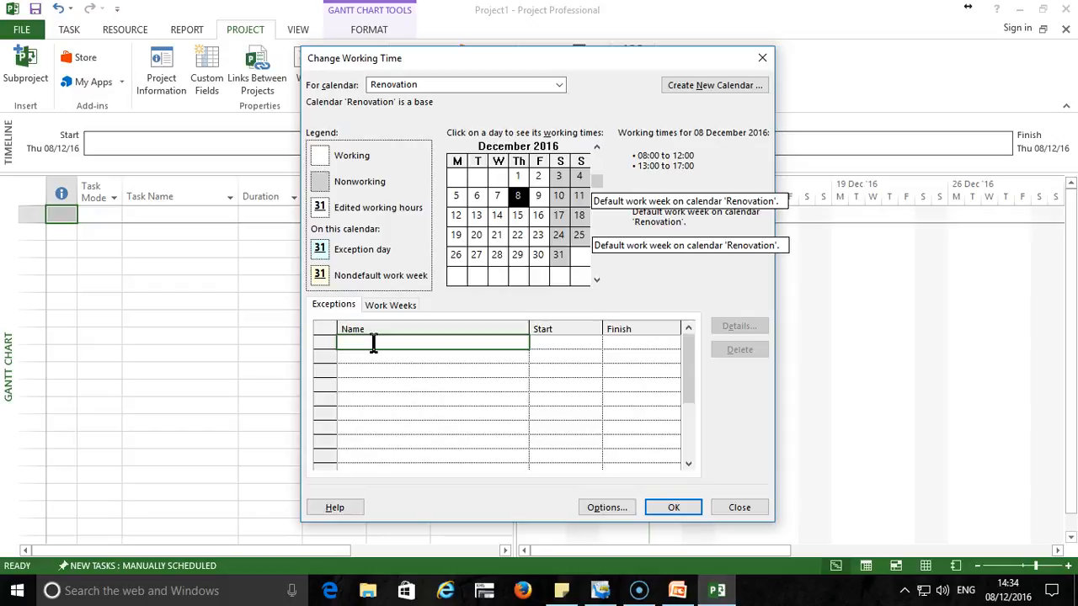
text(Indeoendance day)
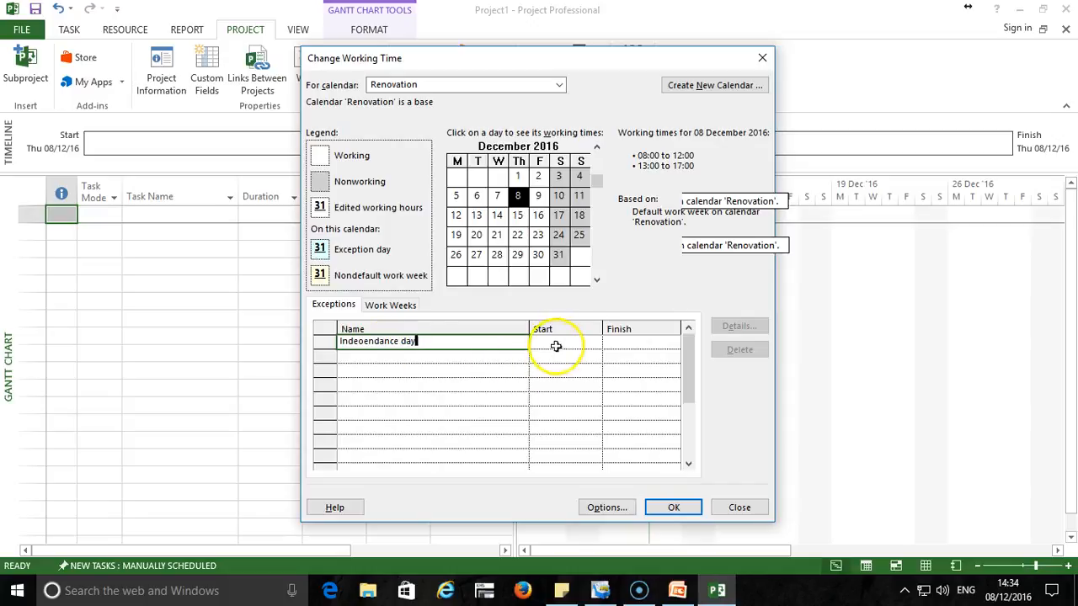
click(366, 341)
key(BackSpace)
text(p)
Step: Set both the start and finish dates of the Independance day exception to 06/12/2016
click(552, 344)
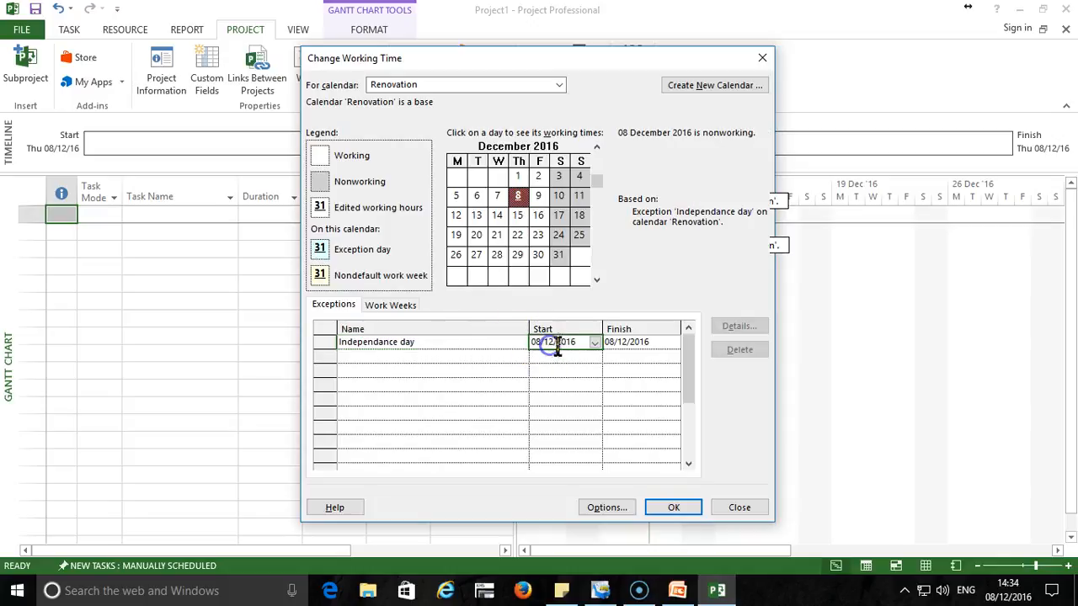
click(594, 342)
click(495, 401)
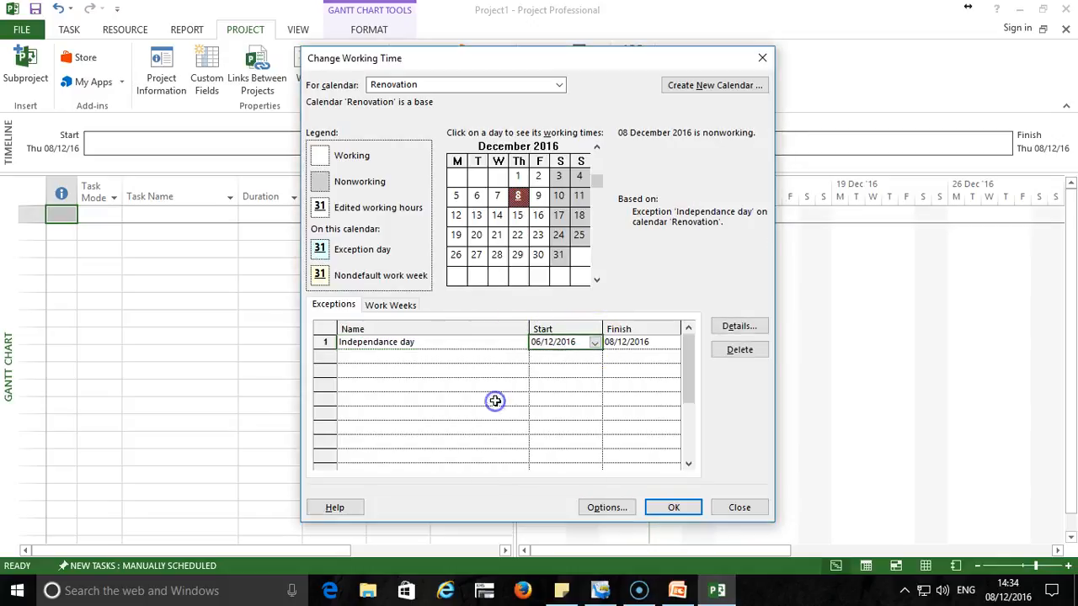
click(623, 342)
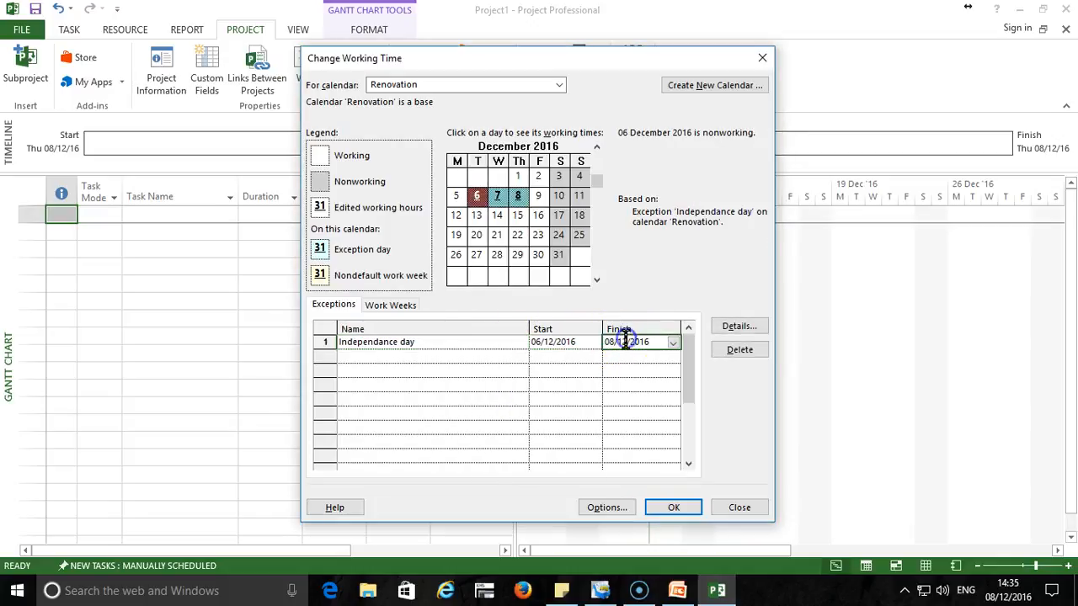
click(672, 342)
click(575, 403)
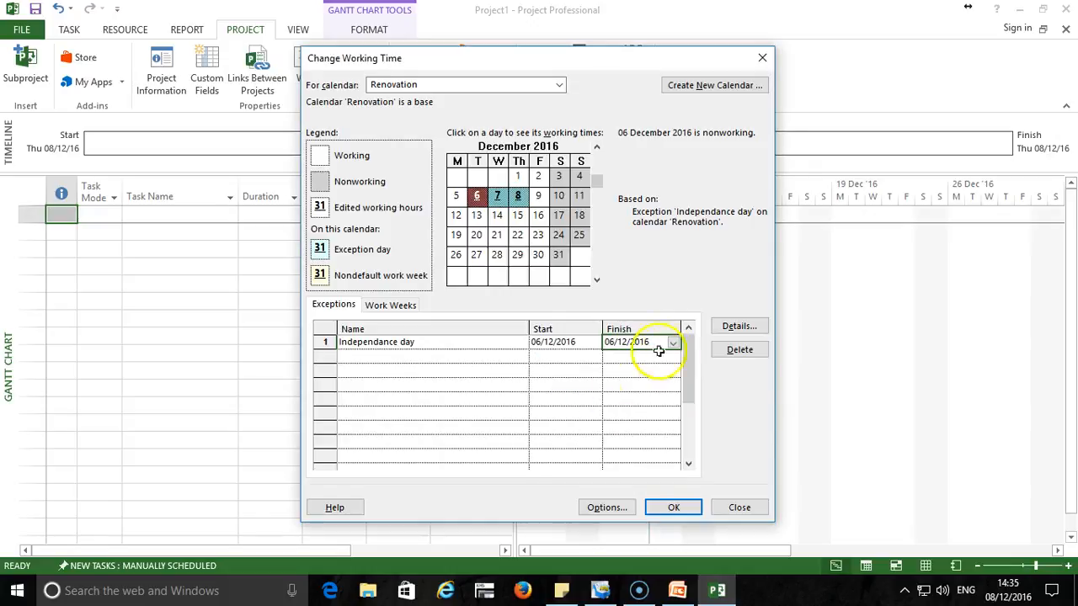
click(360, 356)
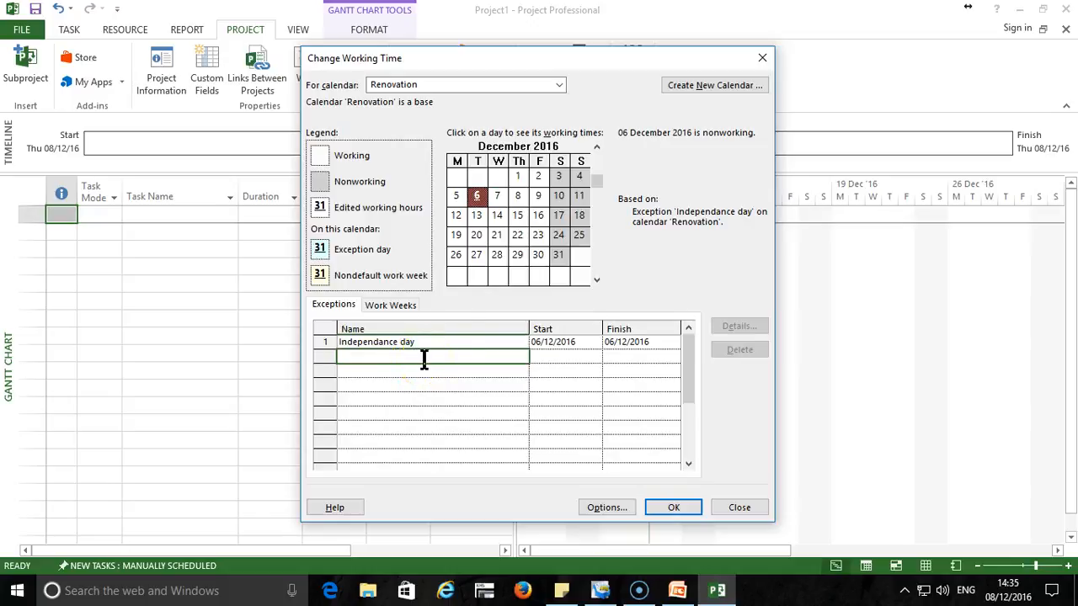
click(459, 261)
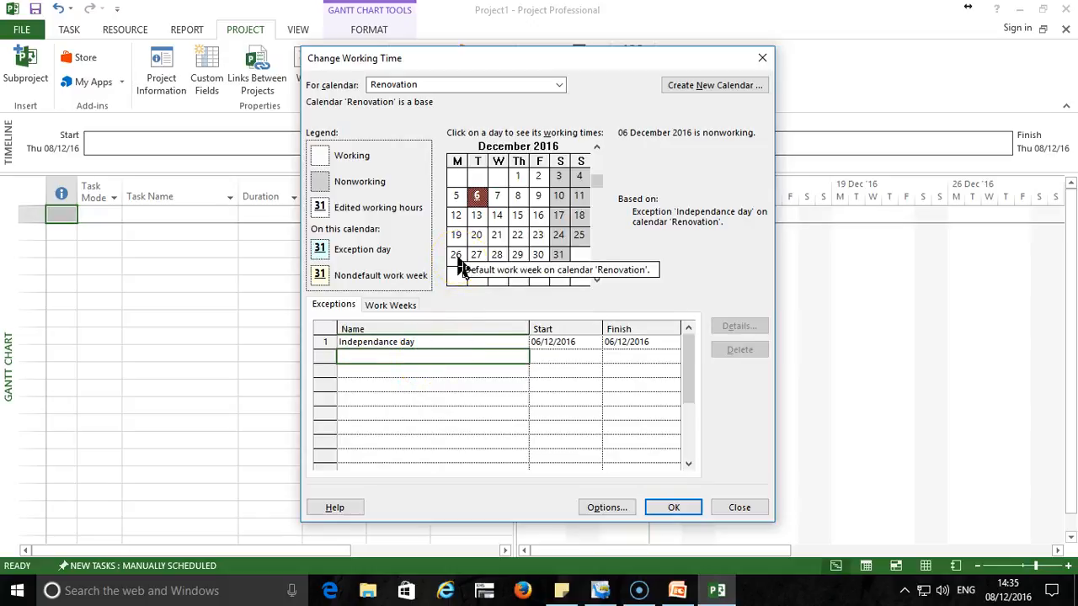
click(462, 272)
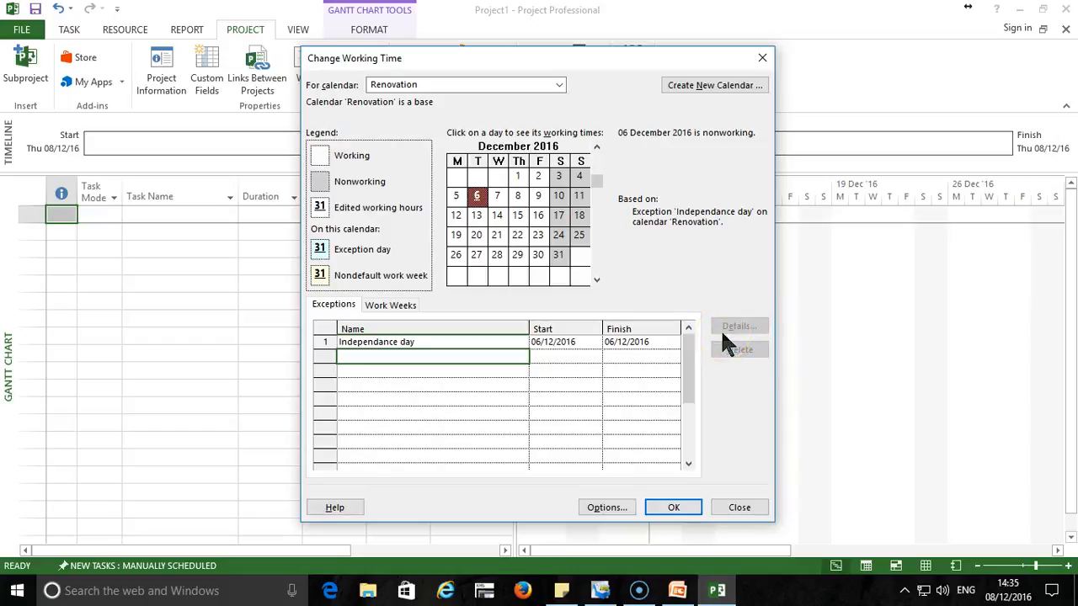
Step: Review the default start time choices in the project's scheduling options, and accept the Renovation calendar's working time changes
click(606, 508)
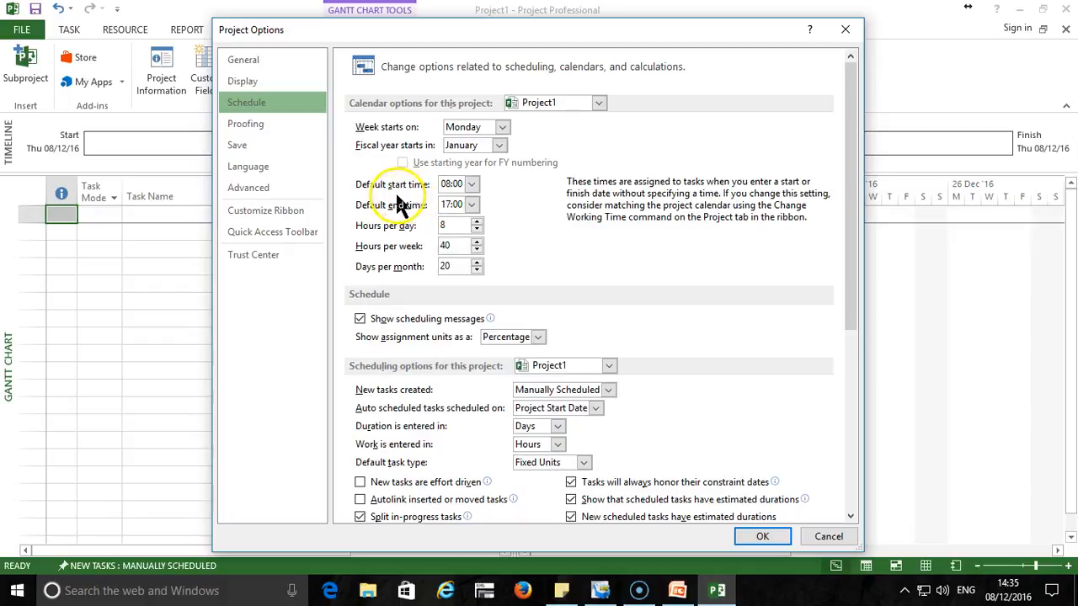
click(470, 185)
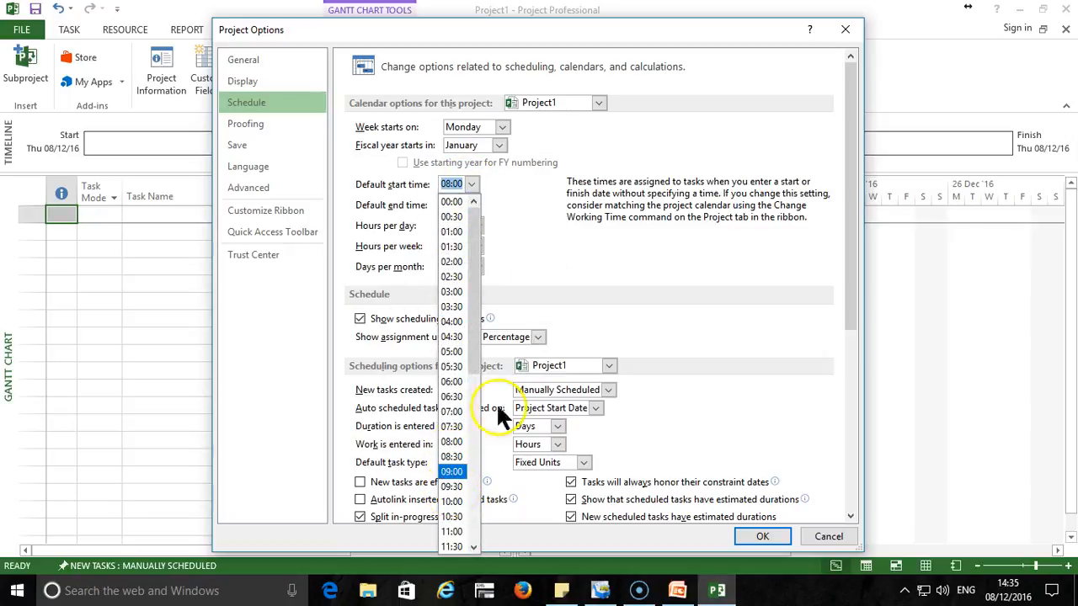
click(529, 218)
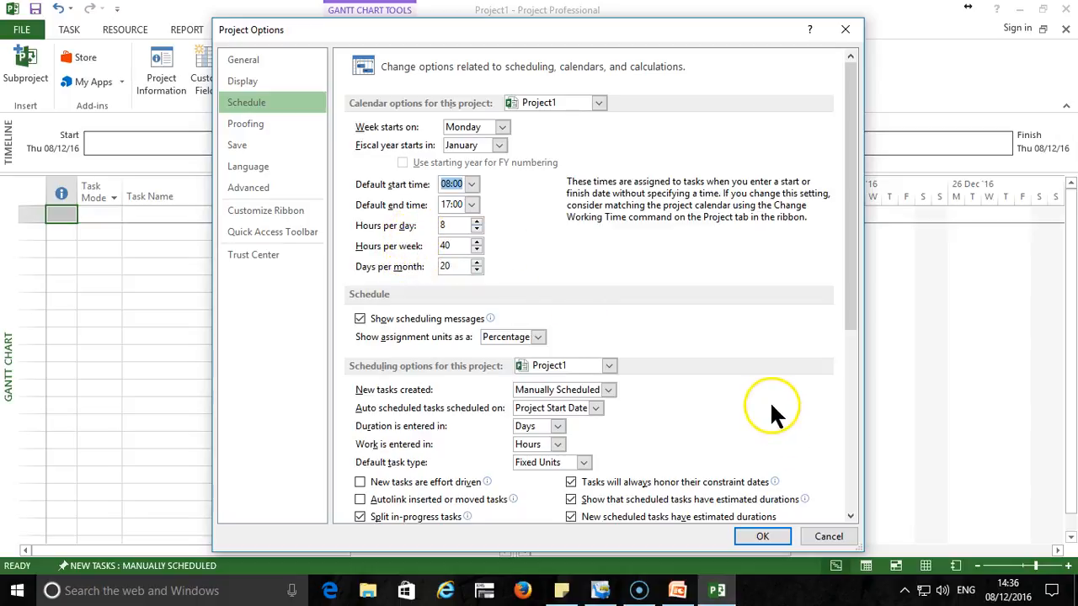
click(757, 542)
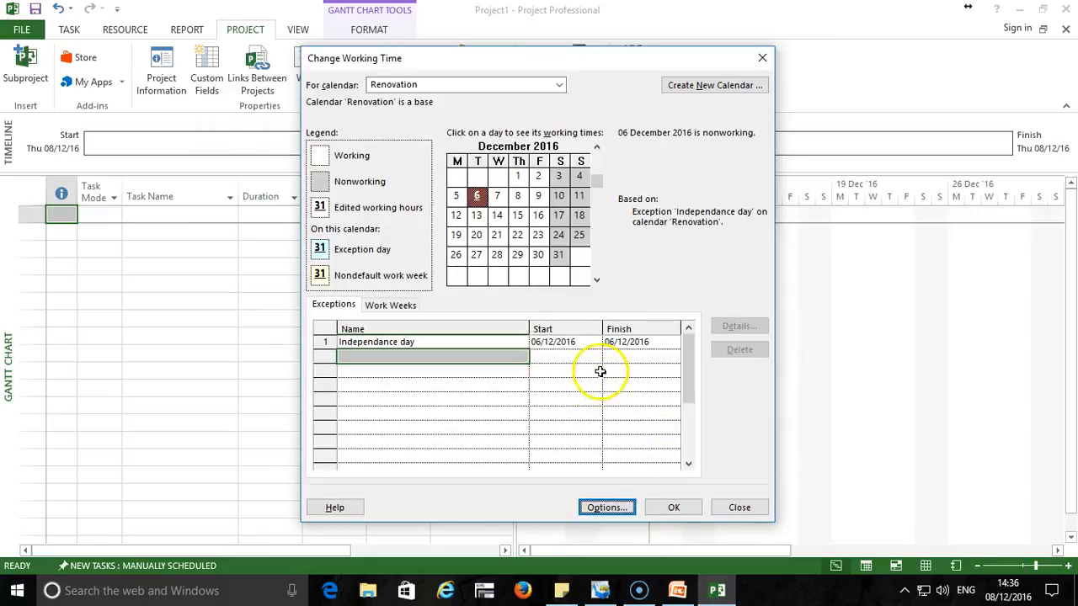
click(681, 510)
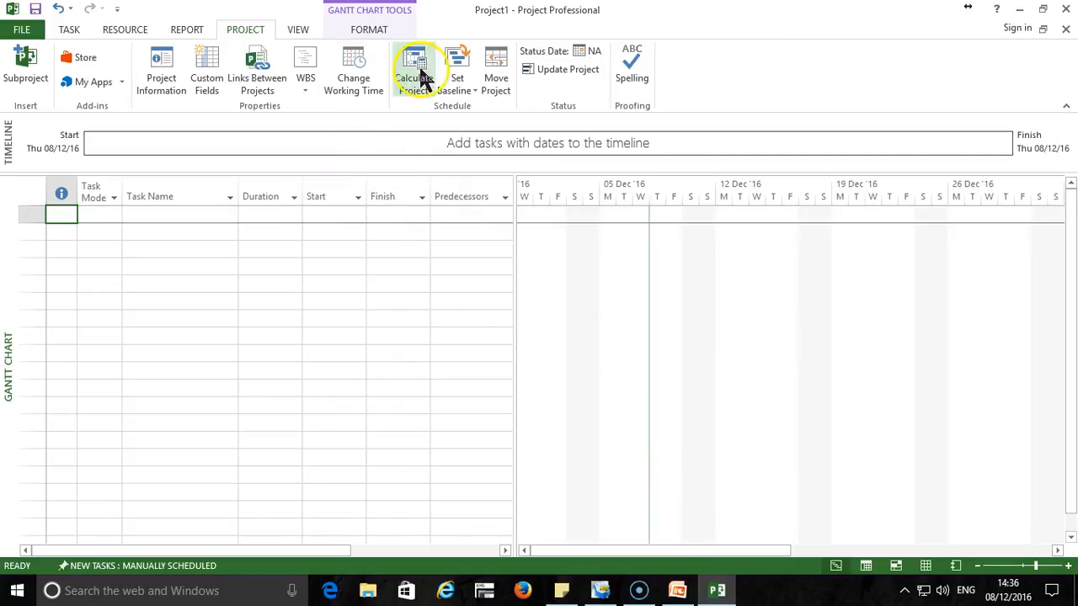
Step: Assign the Renovation calendar to the project and set its start date to Thu 01/12/16 in the project information
click(160, 80)
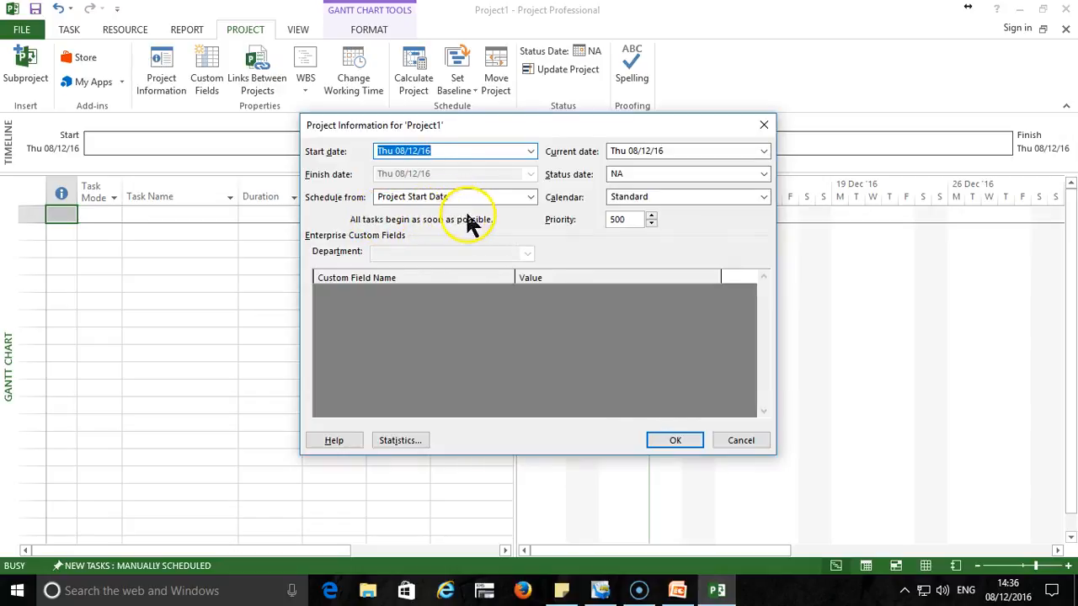
click(678, 199)
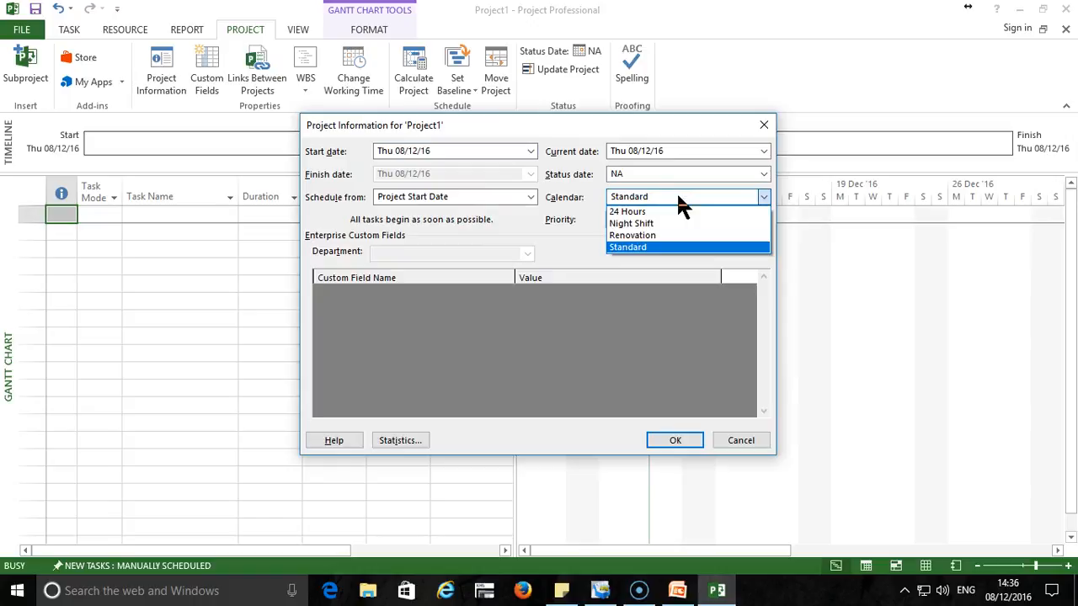
click(644, 235)
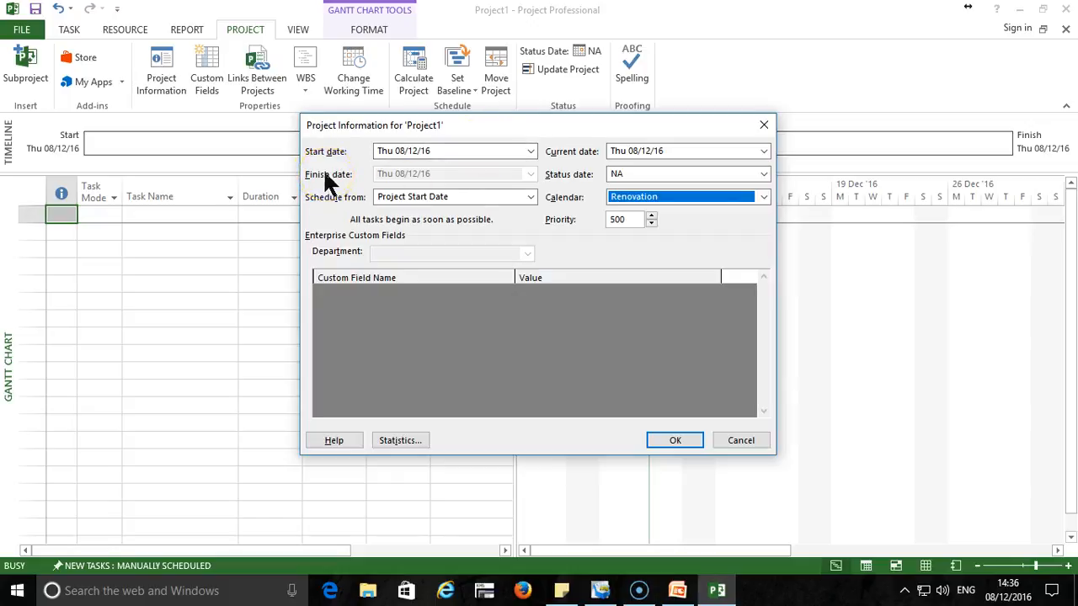
click(480, 152)
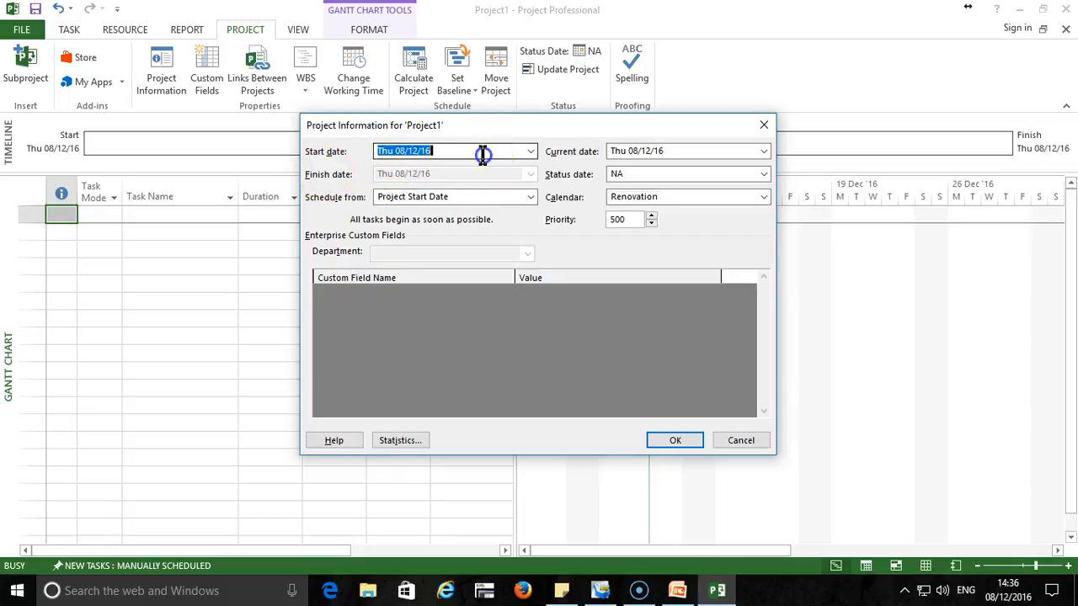
click(530, 152)
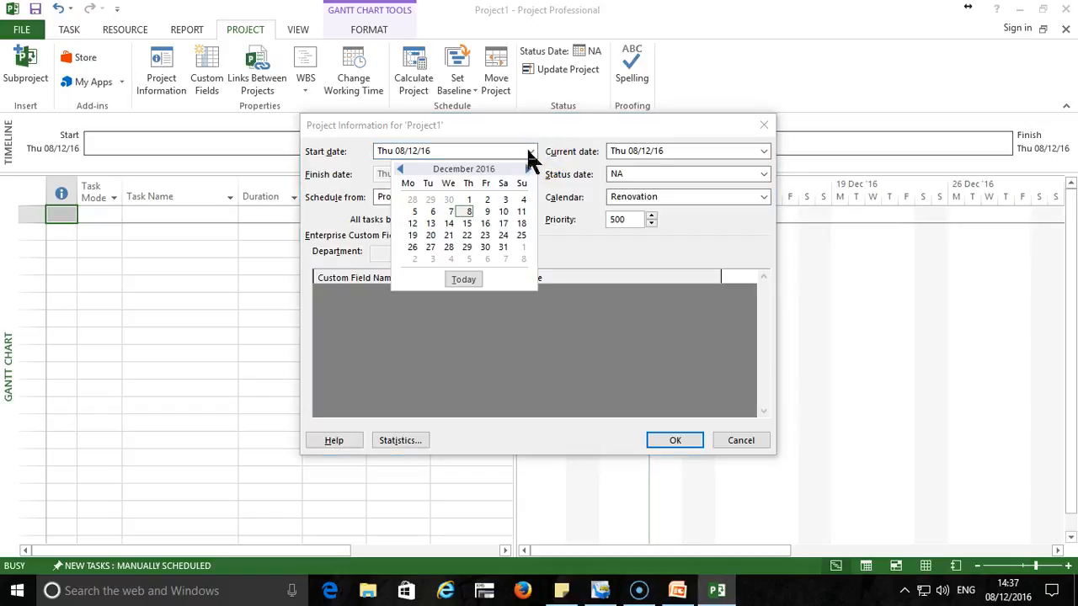
click(469, 200)
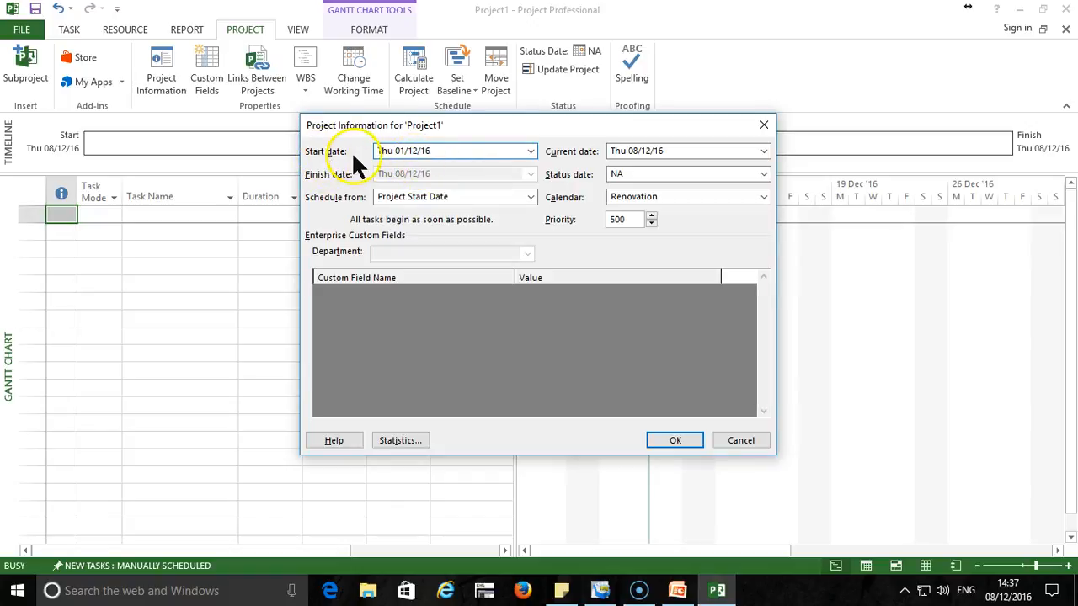
click(676, 440)
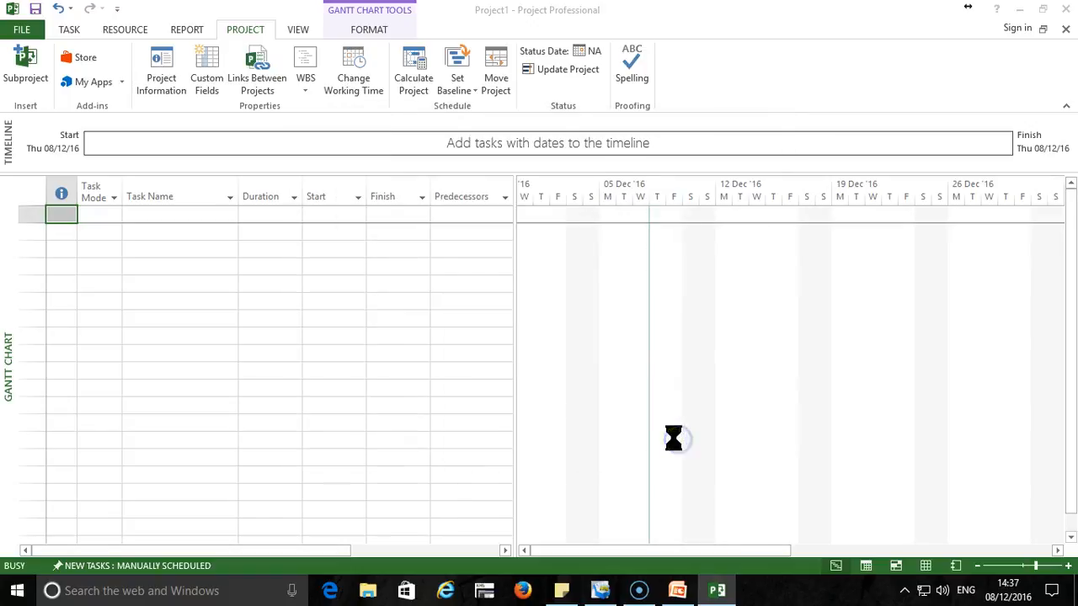